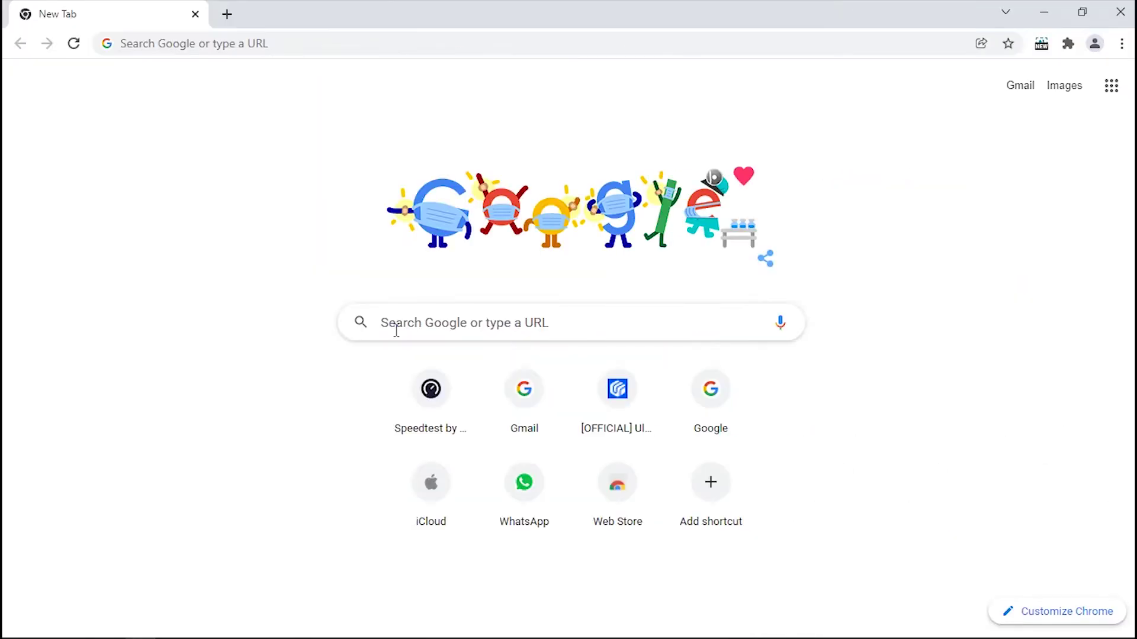
# Google 'UltFone Transfer' and open the first result's product page.
pyautogui.click(391, 323)
pyautogui.write('UltF')
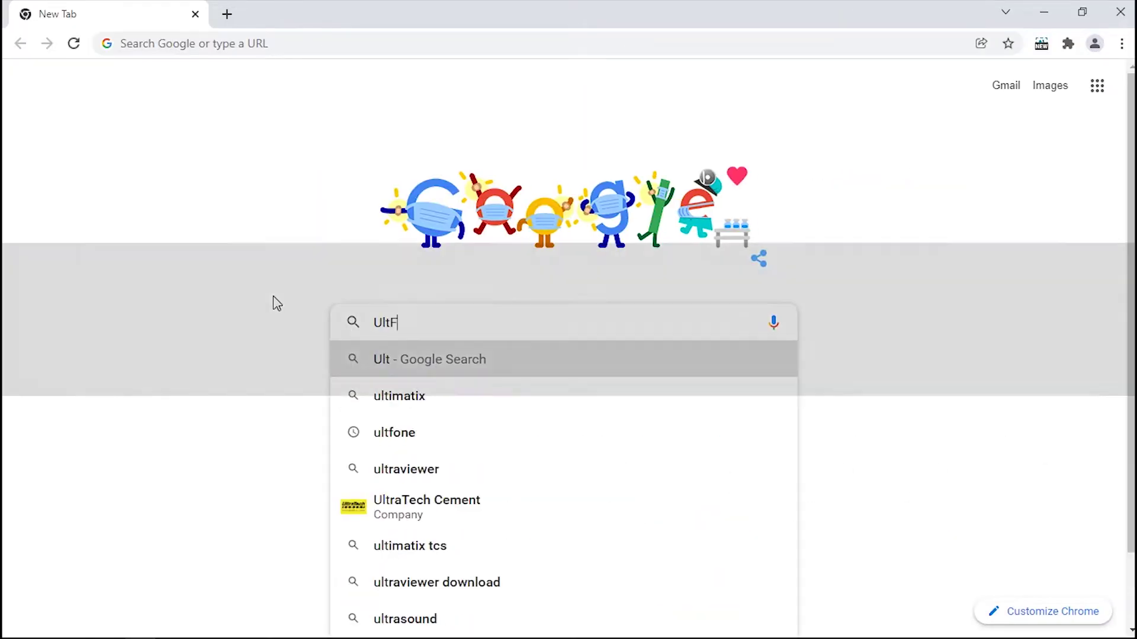
pyautogui.write('one Transfer')
pyautogui.press('Return')
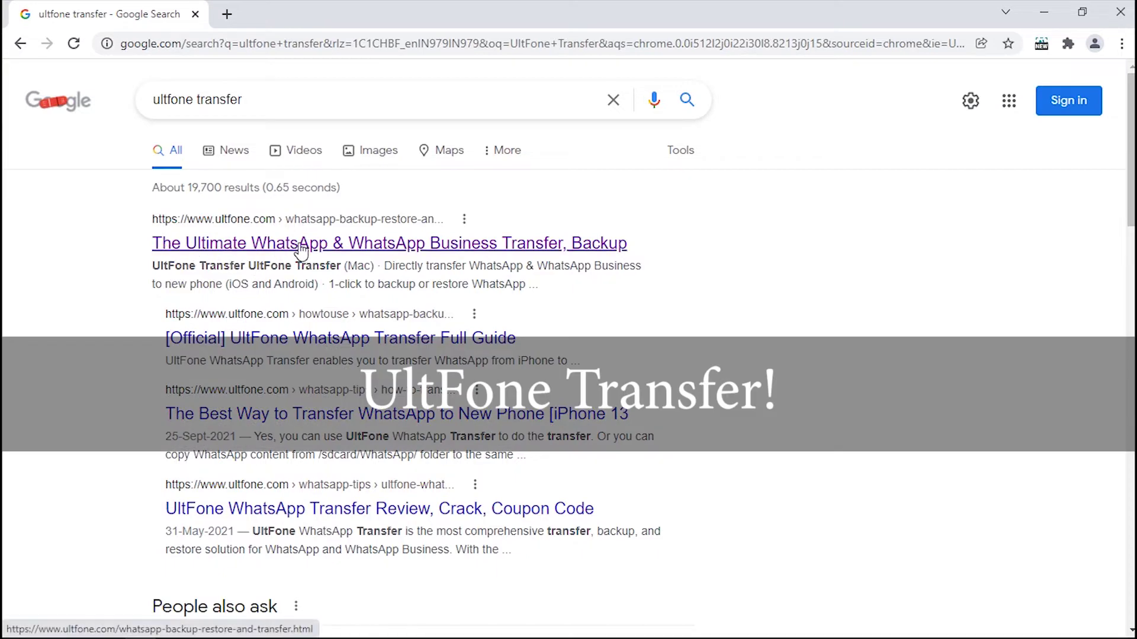
pyautogui.click(333, 245)
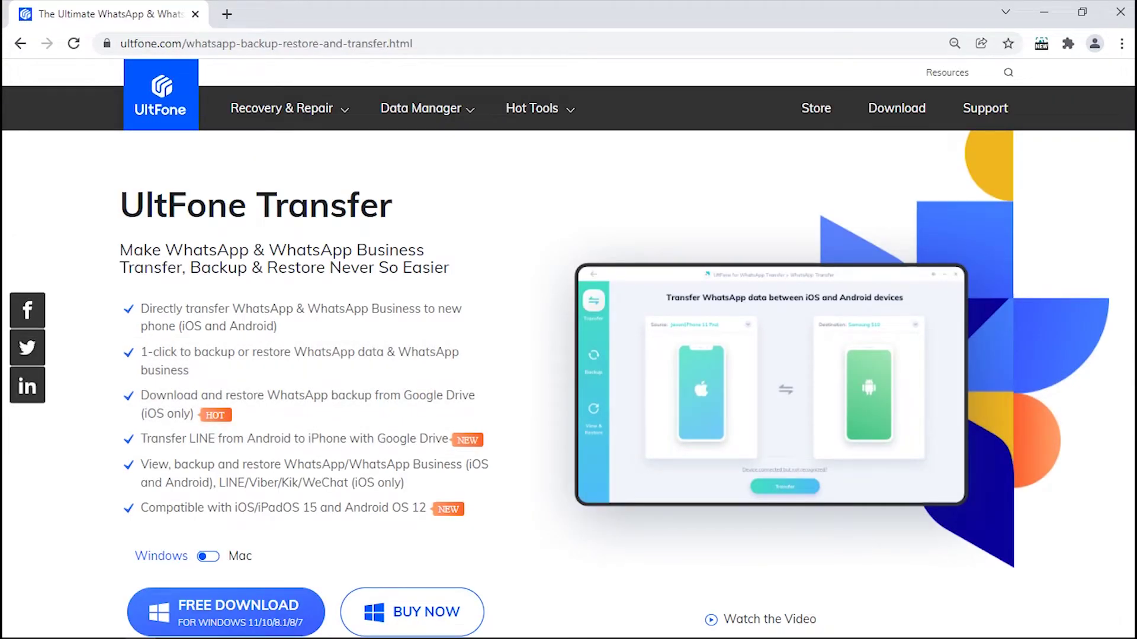
# Scroll down through the product page's feature sections and back up to the overview.
pyautogui.scroll(-5, 569, 355)
pyautogui.scroll(-10, 568, 355)
pyautogui.scroll(-10, 569, 355)
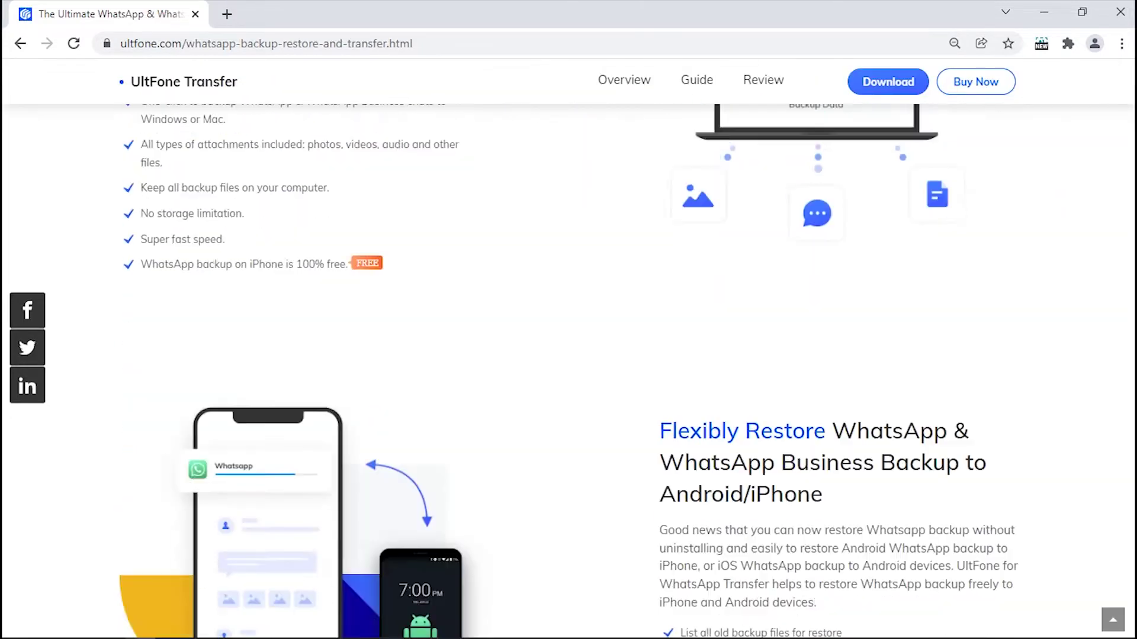
pyautogui.scroll(-10, 569, 356)
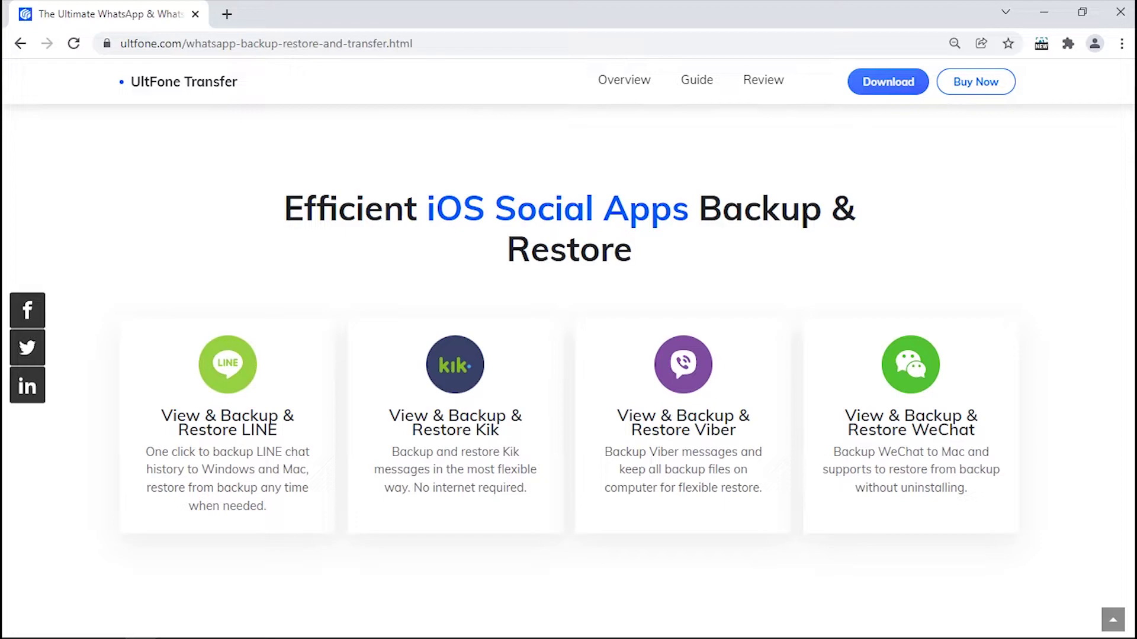
pyautogui.scroll(10, 569, 355)
pyautogui.scroll(10, 568, 355)
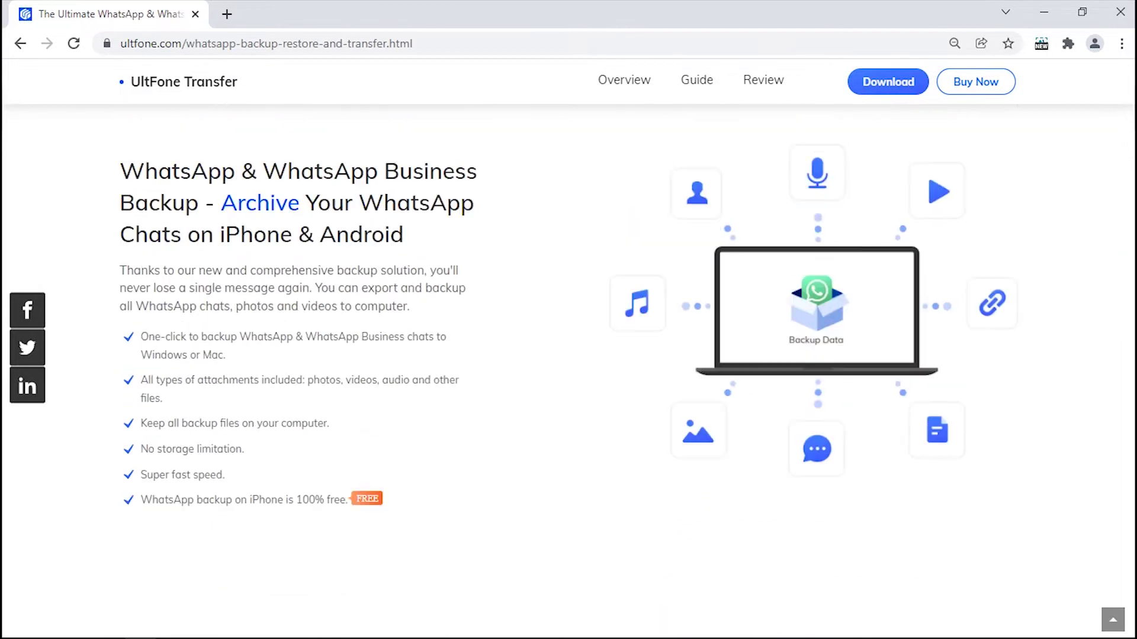
pyautogui.scroll(10, 569, 355)
pyautogui.scroll(10, 568, 355)
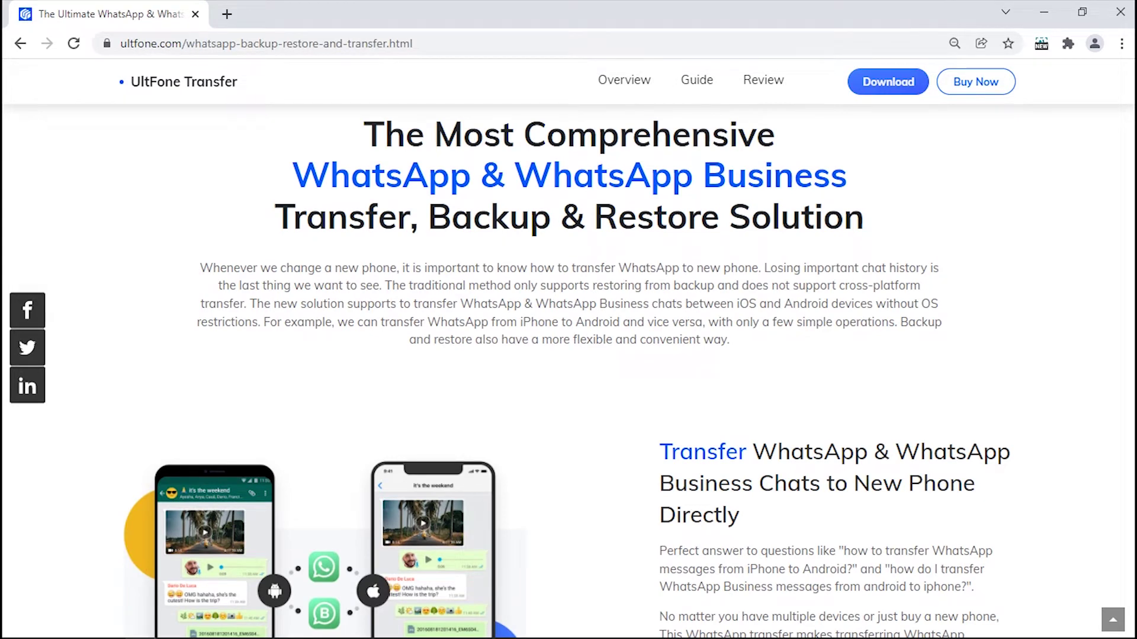
# Search 'UltFone', go via ultfone.com to WhatsApp Transfer, and start the Windows FREE DOWNLOAD.
pyautogui.click(365, 333)
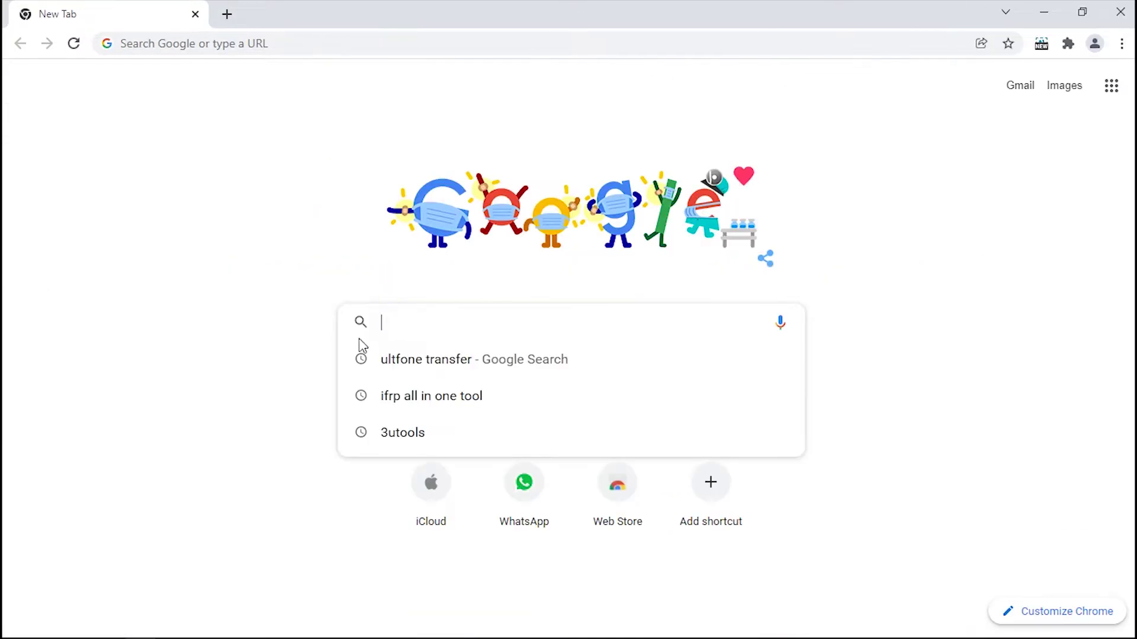
pyautogui.write('Ult')
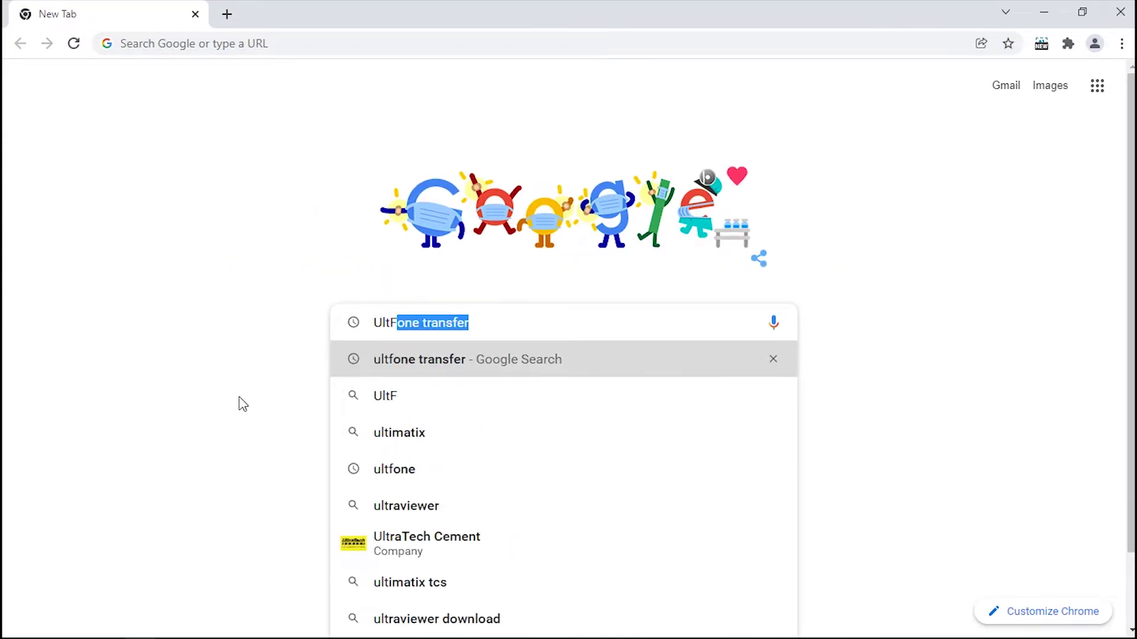
pyautogui.write('Fone')
pyautogui.press('Return')
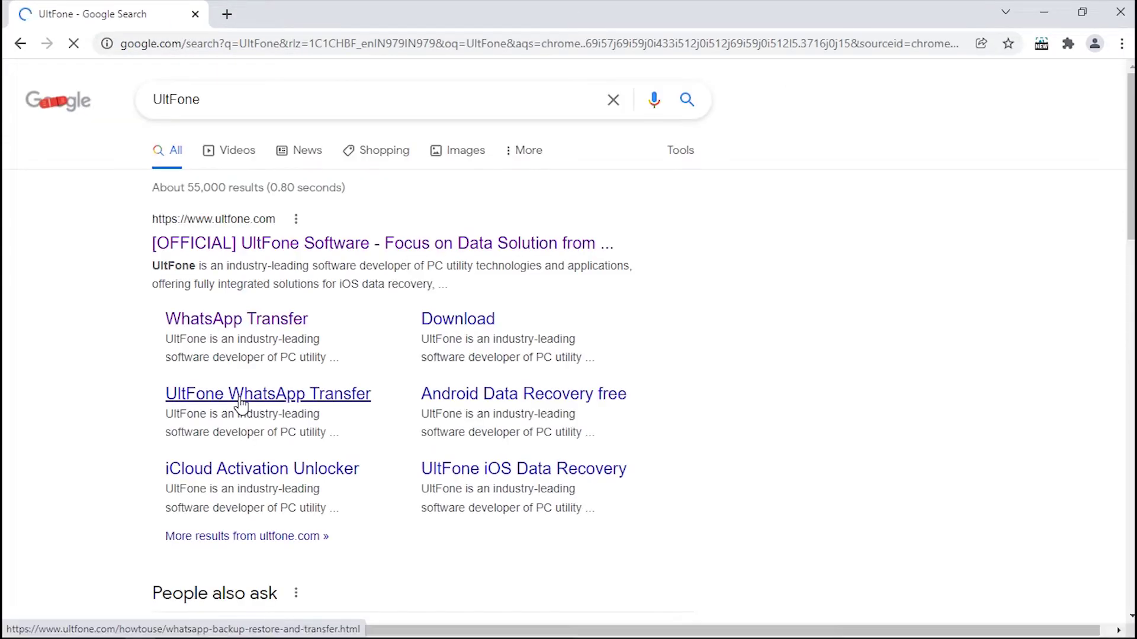
pyautogui.click(206, 252)
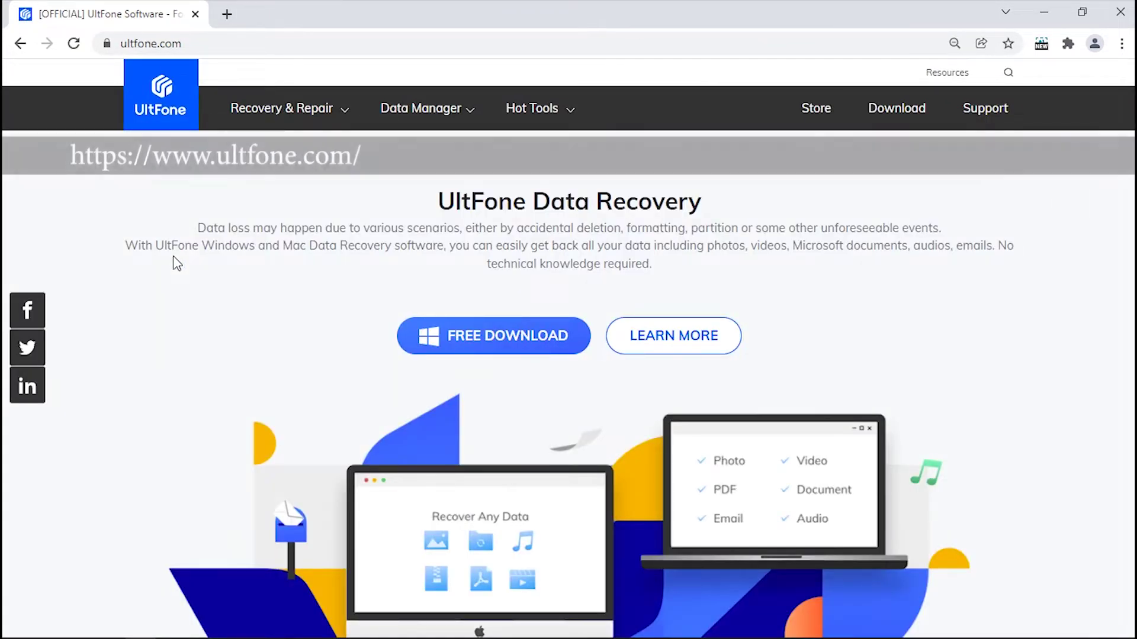
pyautogui.moveTo(427, 109)
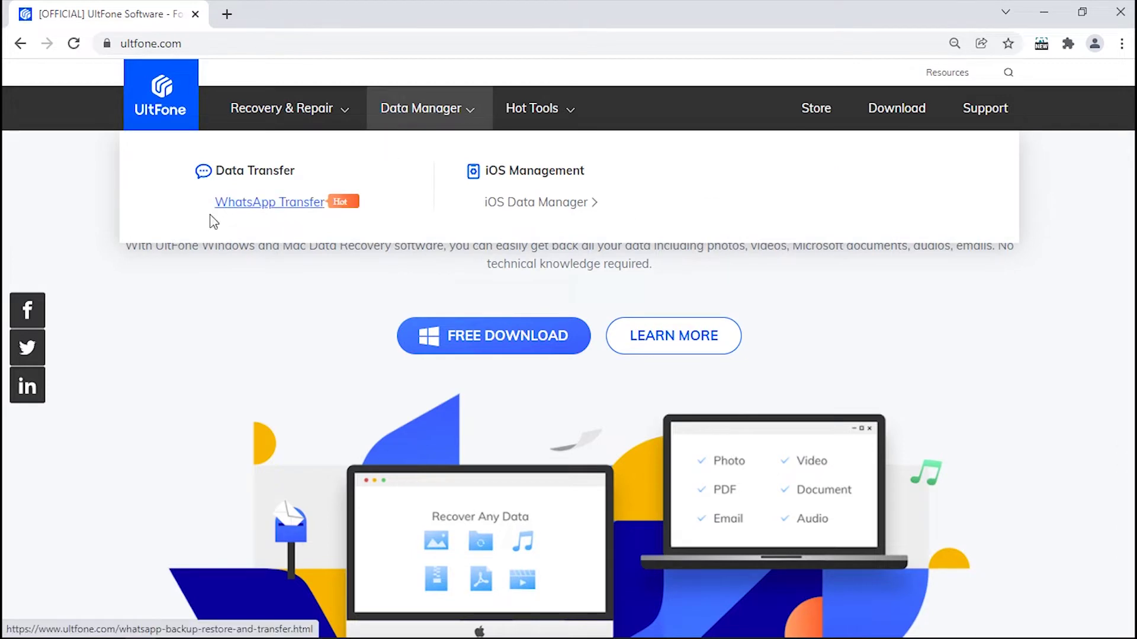
pyautogui.click(299, 203)
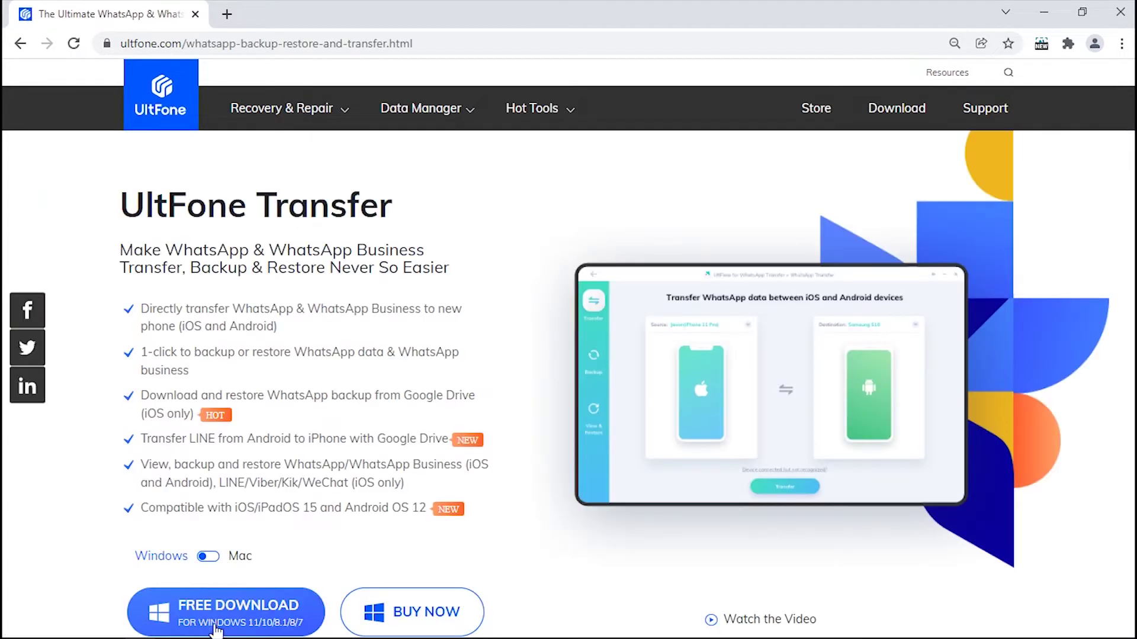
pyautogui.click(207, 621)
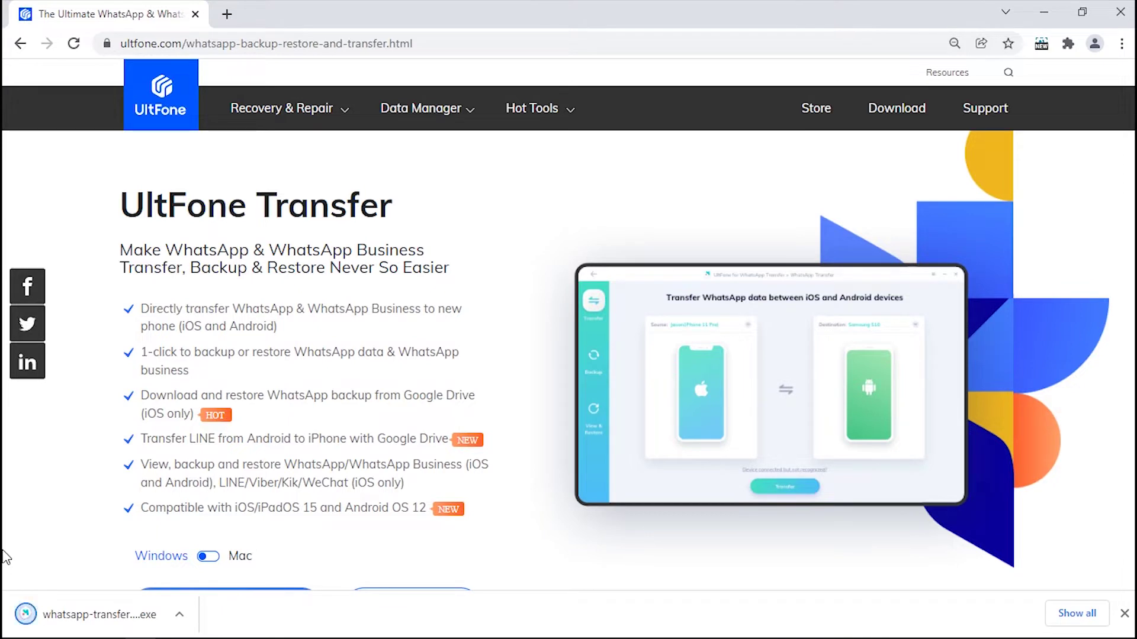
# Run the downloaded .exe, install UltFone Transfer, and start it once installation finishes.
pyautogui.click(88, 614)
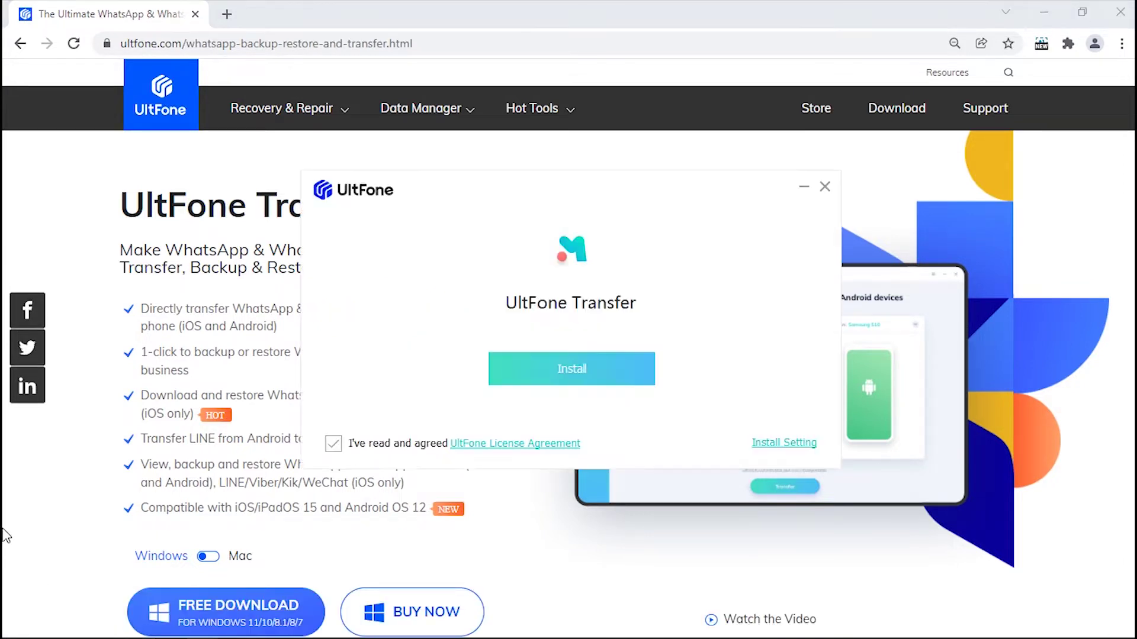
pyautogui.click(566, 382)
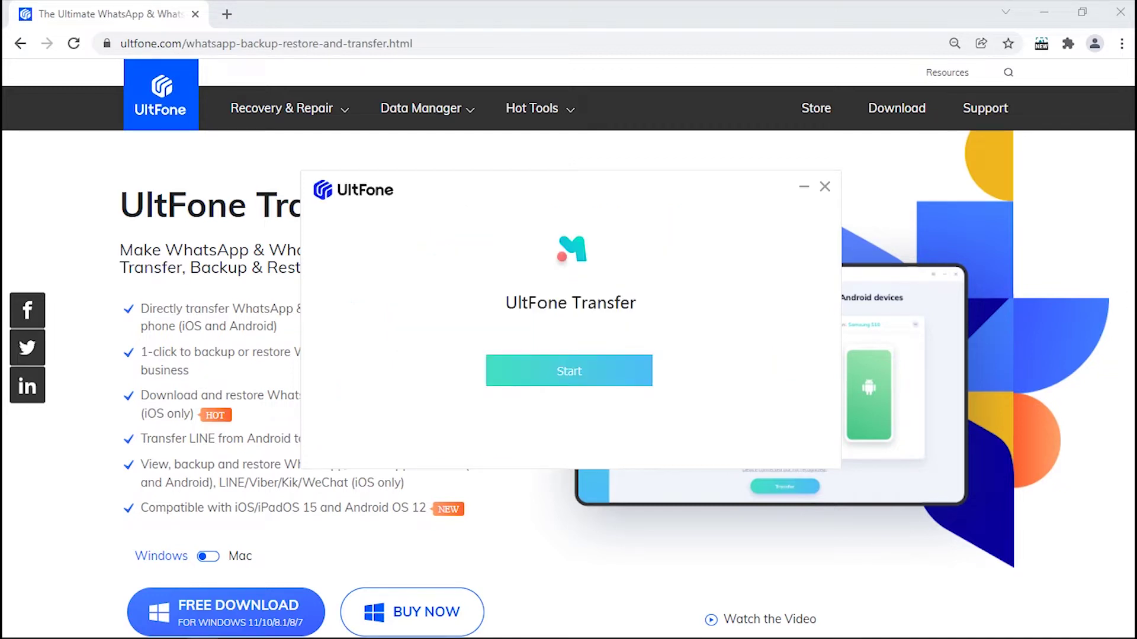
pyautogui.click(556, 381)
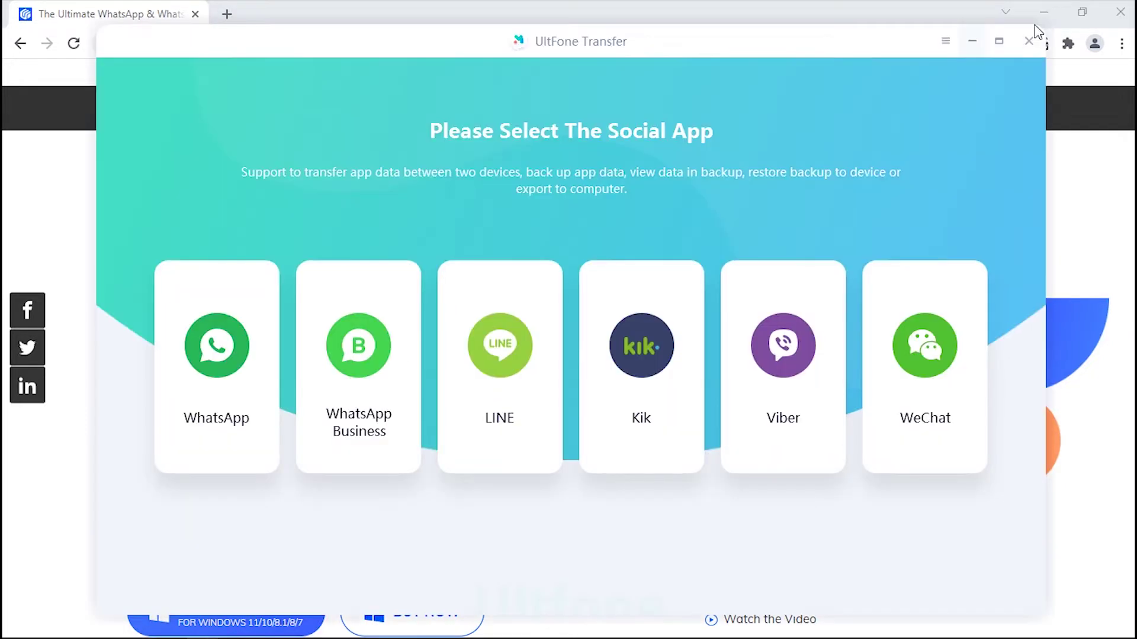
# Minimize Chrome and pick the LINE card on the social-app selection screen.
pyautogui.click(1057, 11)
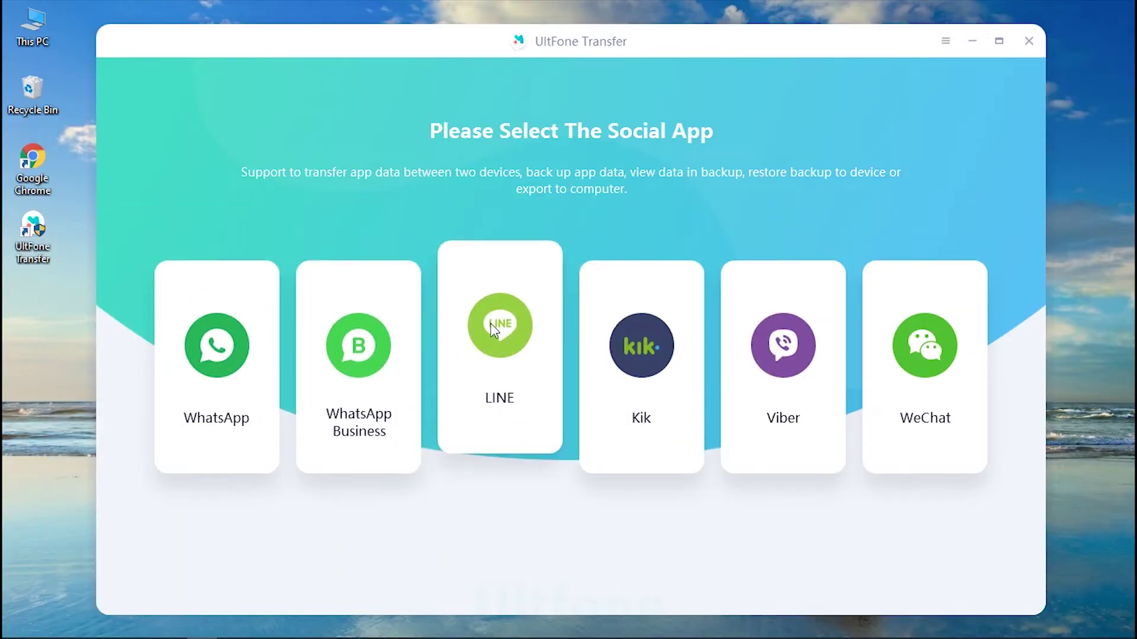
pyautogui.click(541, 499)
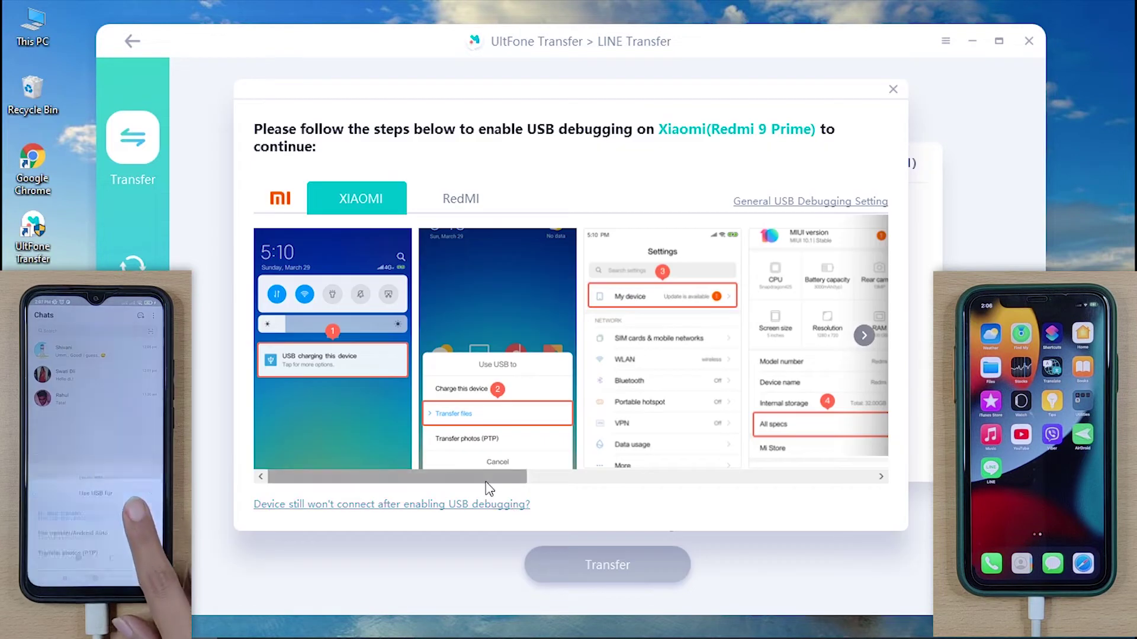
# Scroll through the USB debugging instructions until the Redmi 9 Prime and iPhone are detected.
pyautogui.moveTo(483, 478)
pyautogui.mouseDown()
pyautogui.moveTo(557, 490)
pyautogui.moveTo(845, 489)
pyautogui.mouseUp()
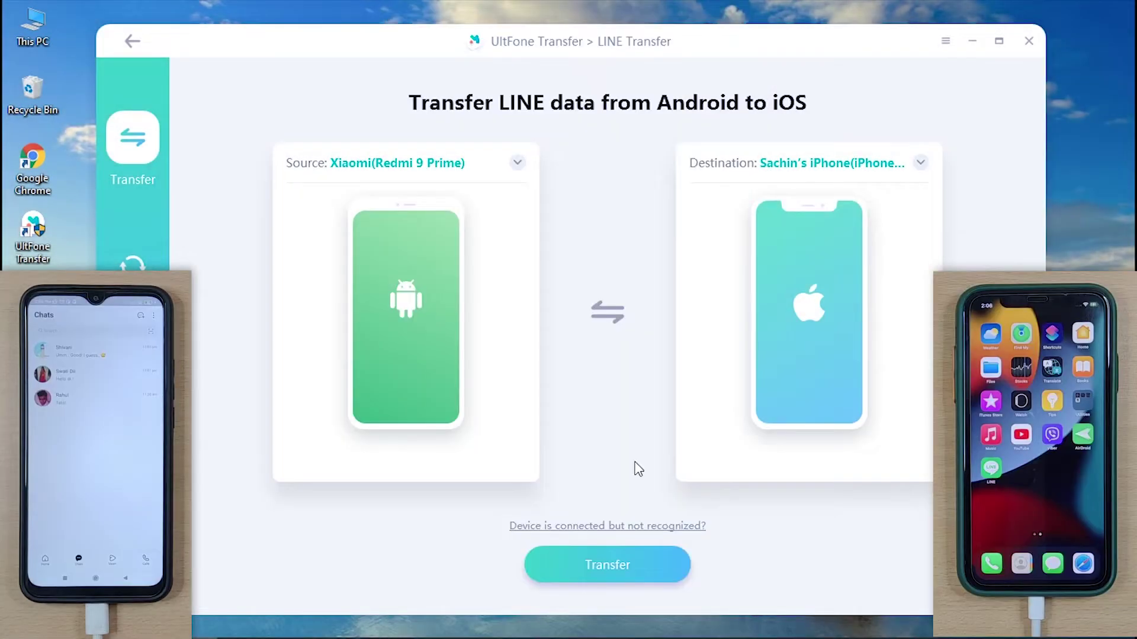
# Start the LINE transfer and accept overwriting the iPhone's existing LINE data.
pyautogui.click(610, 562)
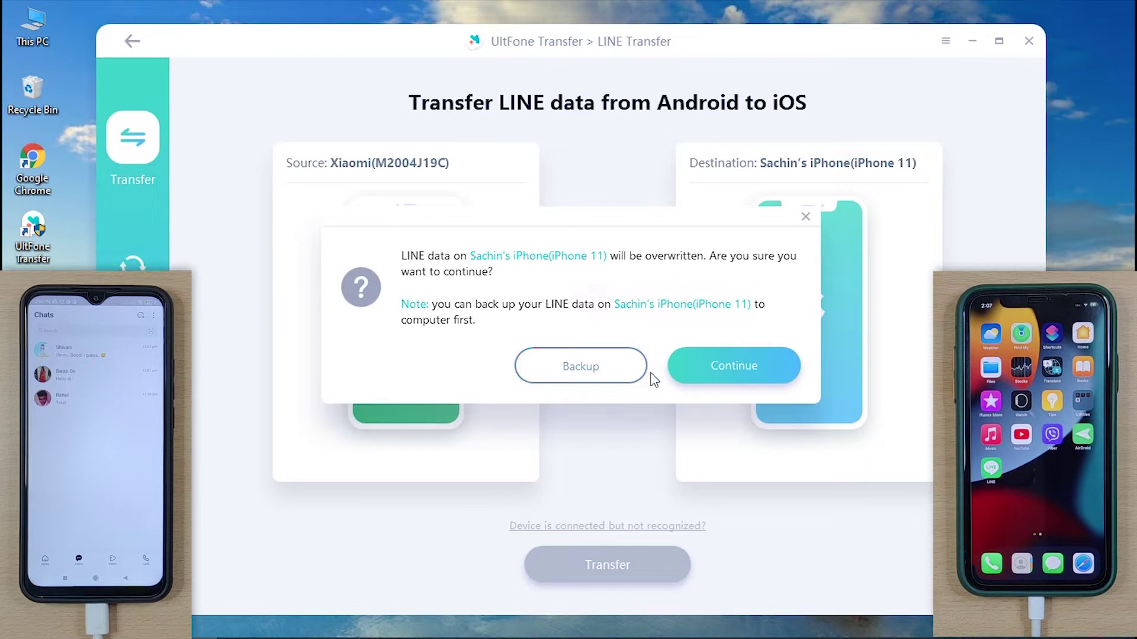
pyautogui.click(722, 367)
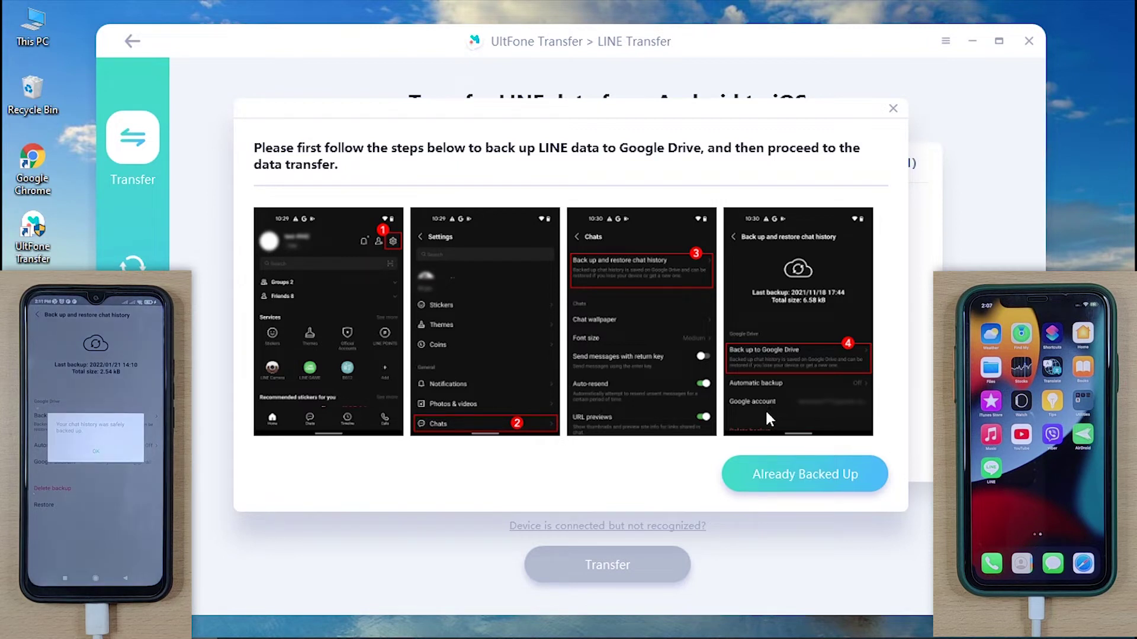
# Confirm LINE chats are already backed up and start the transfer up to Google sign-in.
pyautogui.click(815, 469)
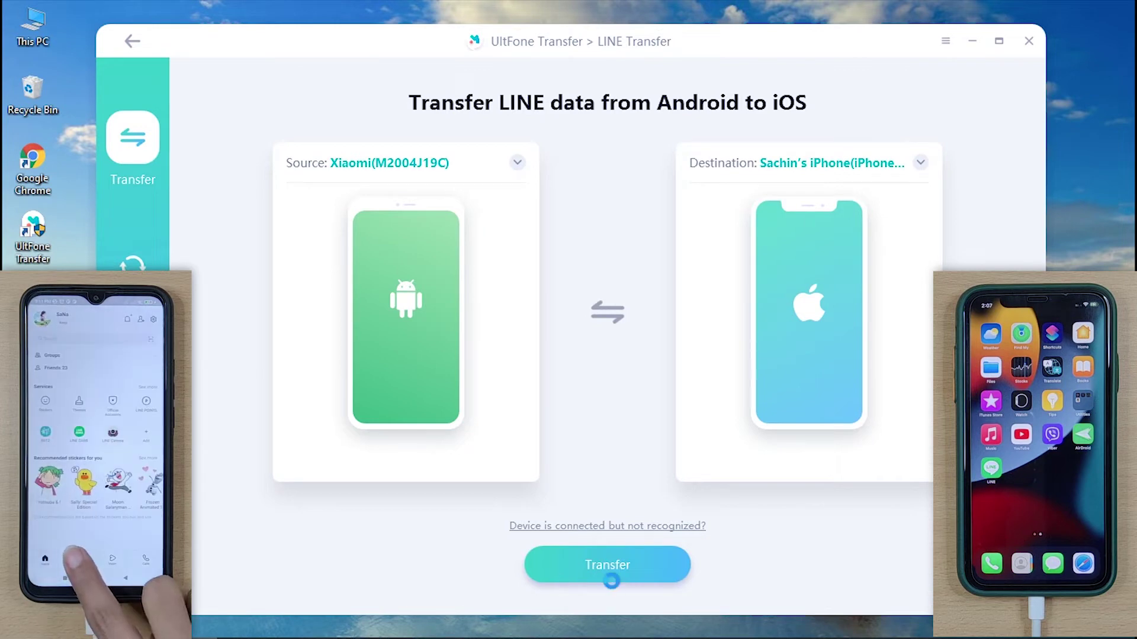
pyautogui.click(610, 569)
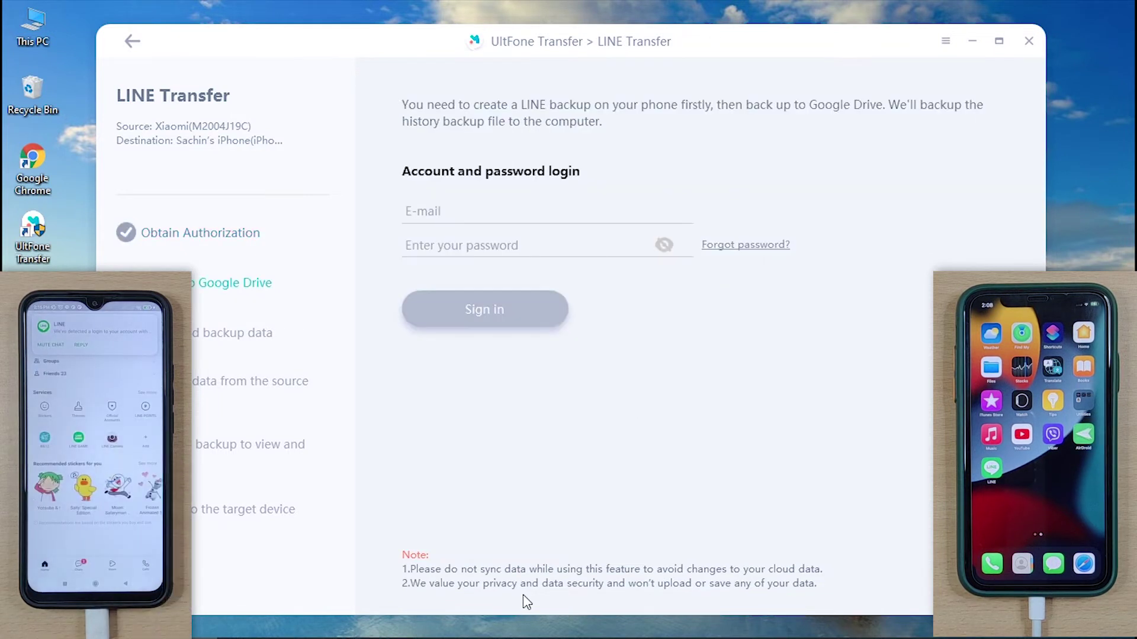
pyautogui.click(486, 217)
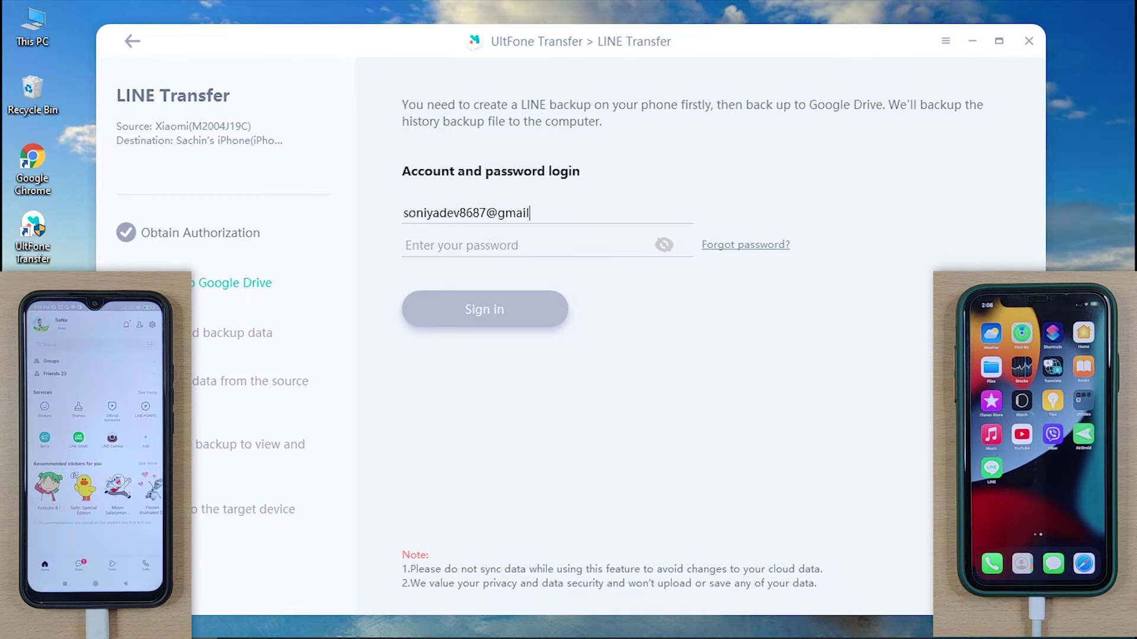
# Enter the Google account e-mail and sign in to Google Drive.
pyautogui.write('****')
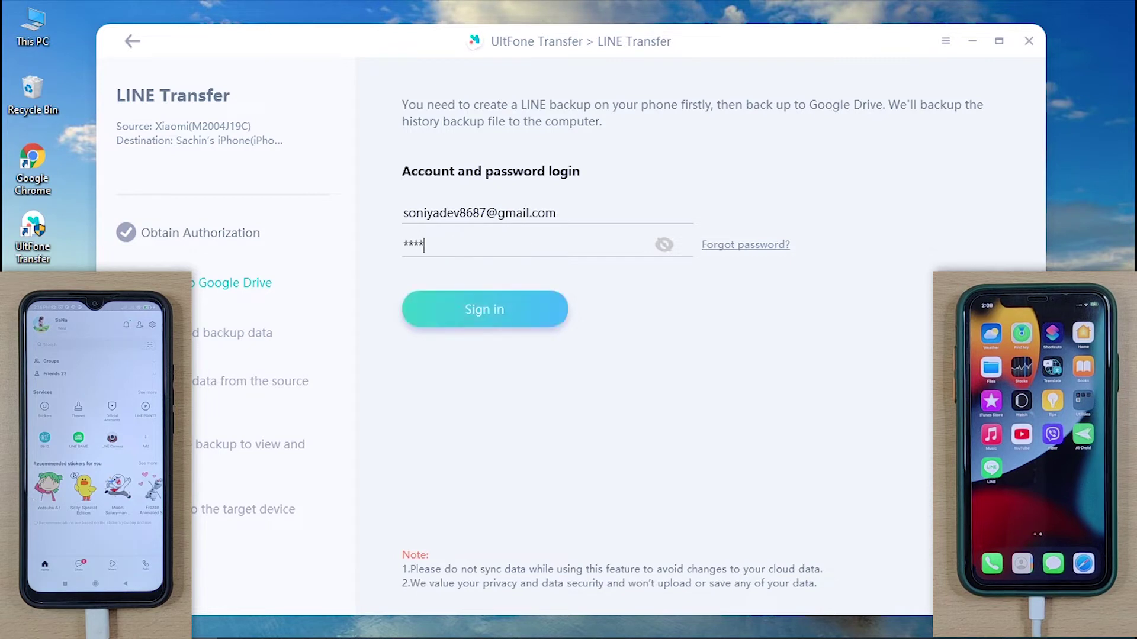
pyautogui.click(465, 309)
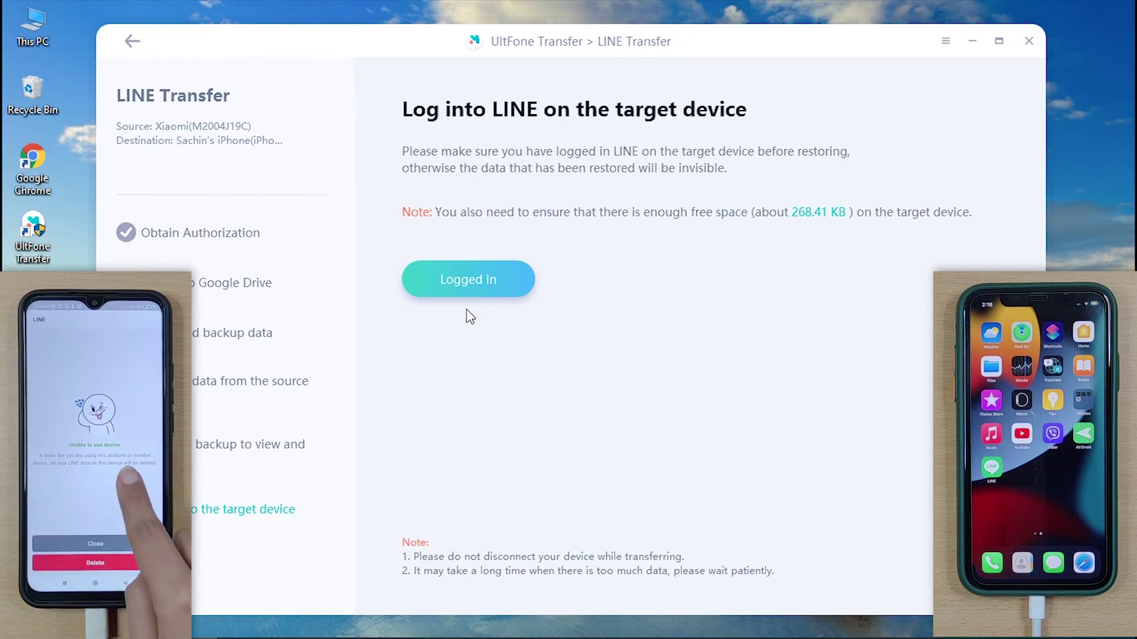
# Confirm LINE is logged in on the iPhone so the chat data restores to it.
pyautogui.click(472, 296)
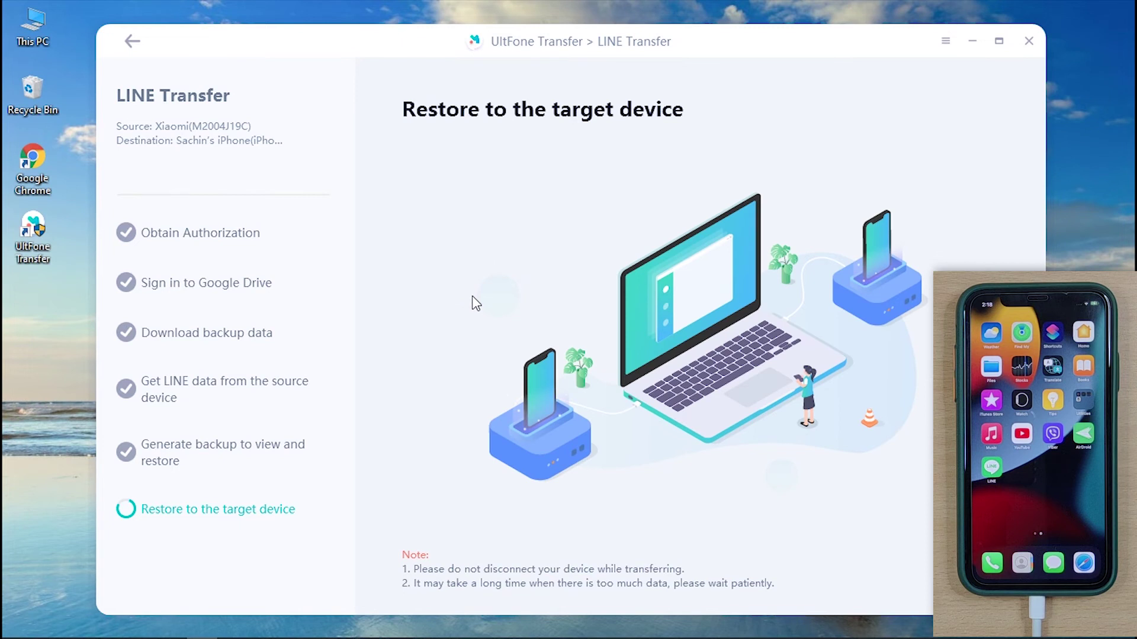